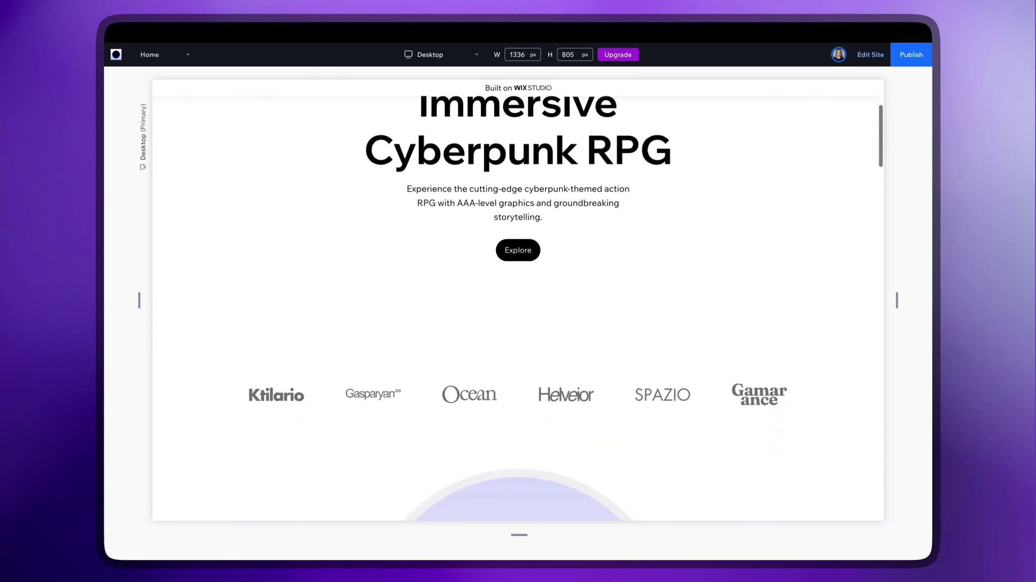
Scroll through the current site and narrow the preview to the mobile layout.
{"action": "scroll", "coordinate": [903, 214], "scroll_direction": "down", "scroll_amount": 5}
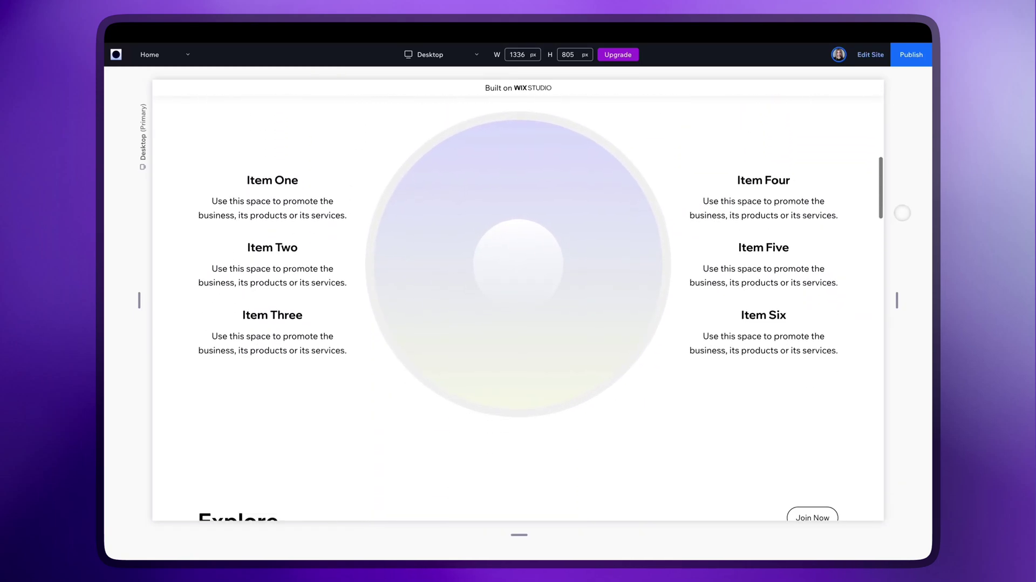
{"action": "scroll", "coordinate": [518, 302], "scroll_direction": "down", "scroll_amount": 5}
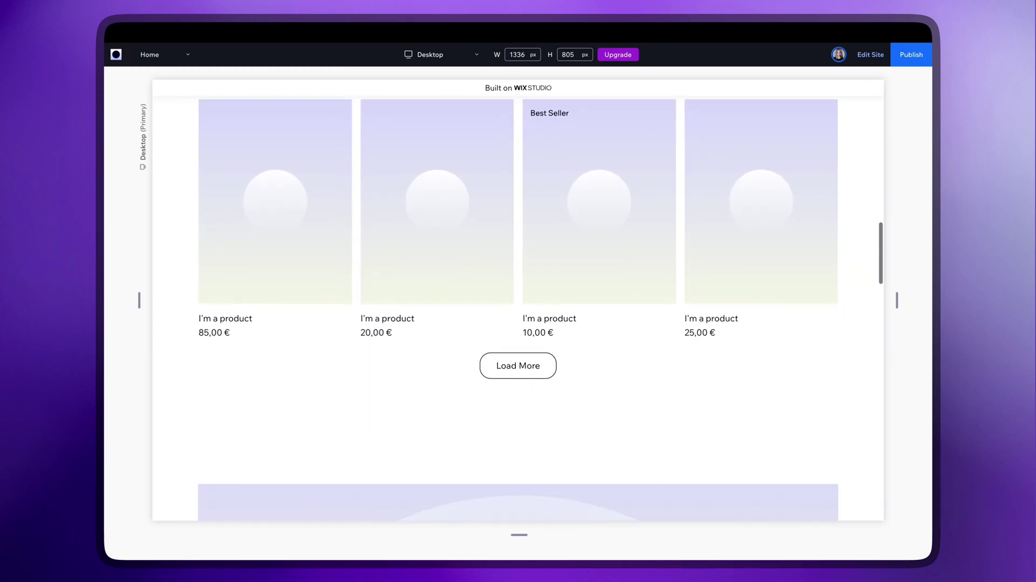
{"action": "scroll", "coordinate": [518, 302], "scroll_direction": "down", "scroll_amount": 5}
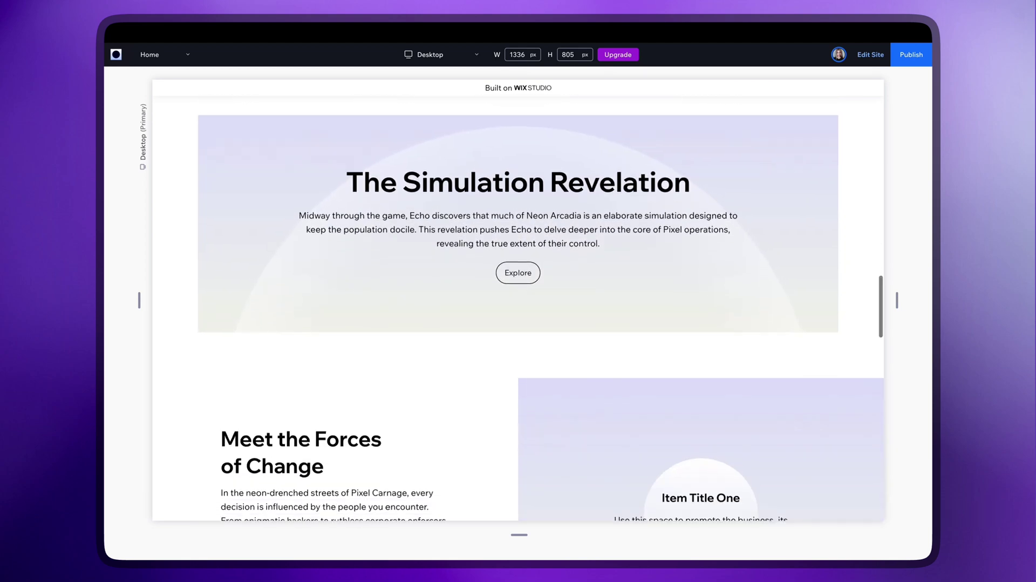
{"action": "scroll", "coordinate": [518, 302], "scroll_direction": "down", "scroll_amount": 5}
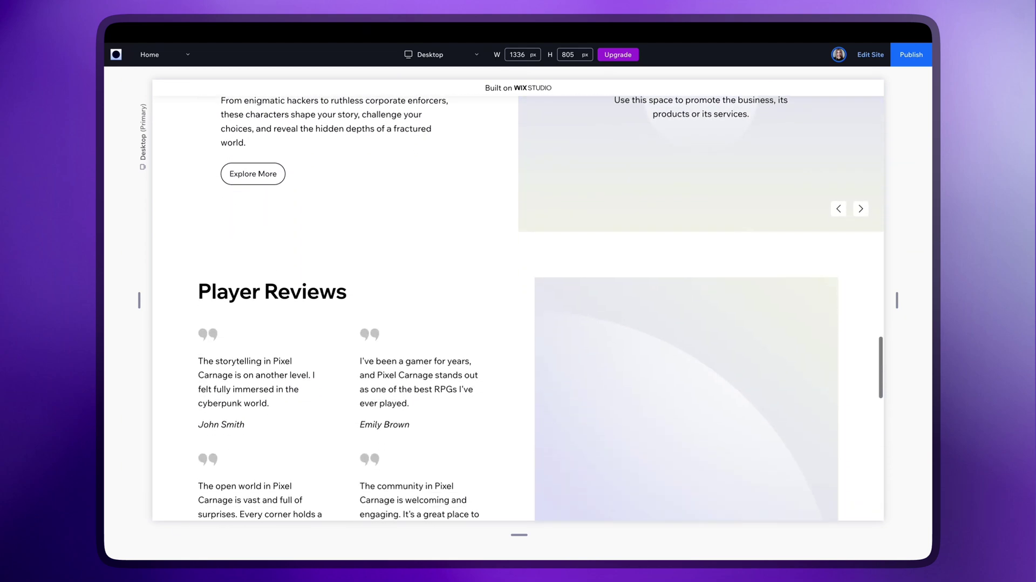
{"action": "scroll", "coordinate": [519, 302], "scroll_direction": "down", "scroll_amount": 5}
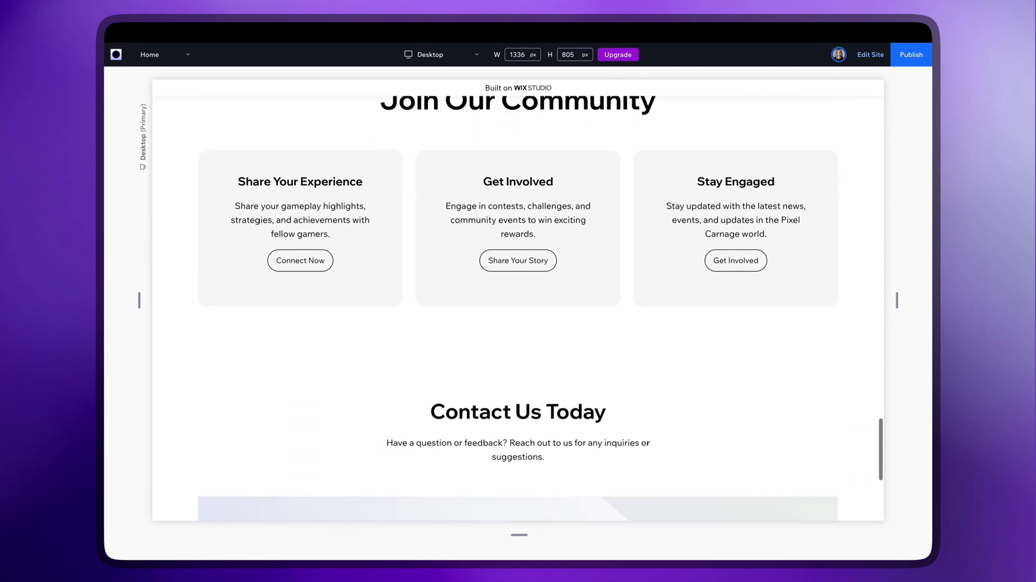
{"action": "left_click_drag", "start_coordinate": [899, 299], "coordinate": [615, 322]}
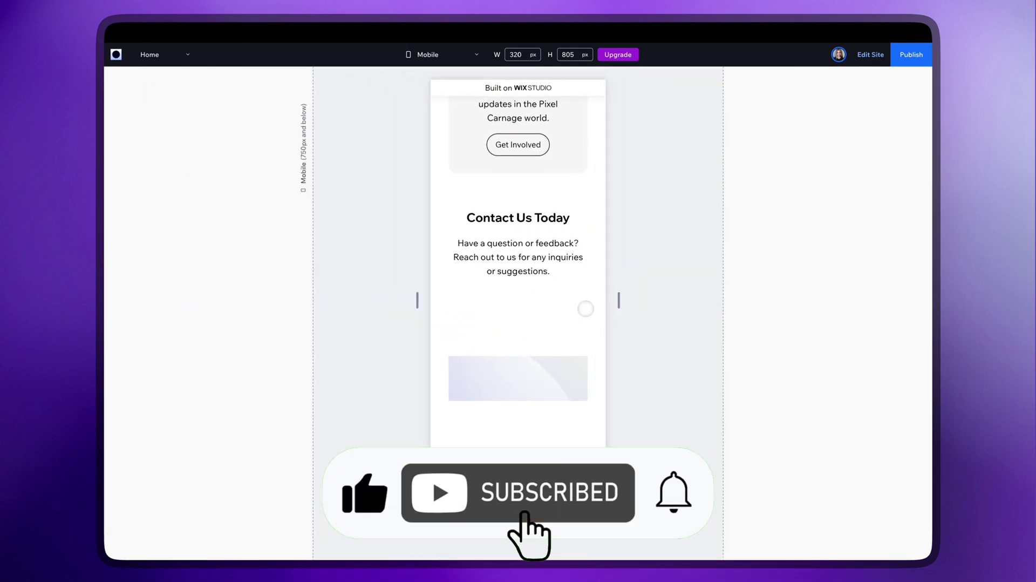
Start a new site using the Studio sitemap & wireframes option.
{"action": "scroll", "coordinate": [585, 305], "scroll_direction": "up", "scroll_amount": 5}
{"action": "scroll", "coordinate": [519, 259], "scroll_direction": "up", "scroll_amount": 2}
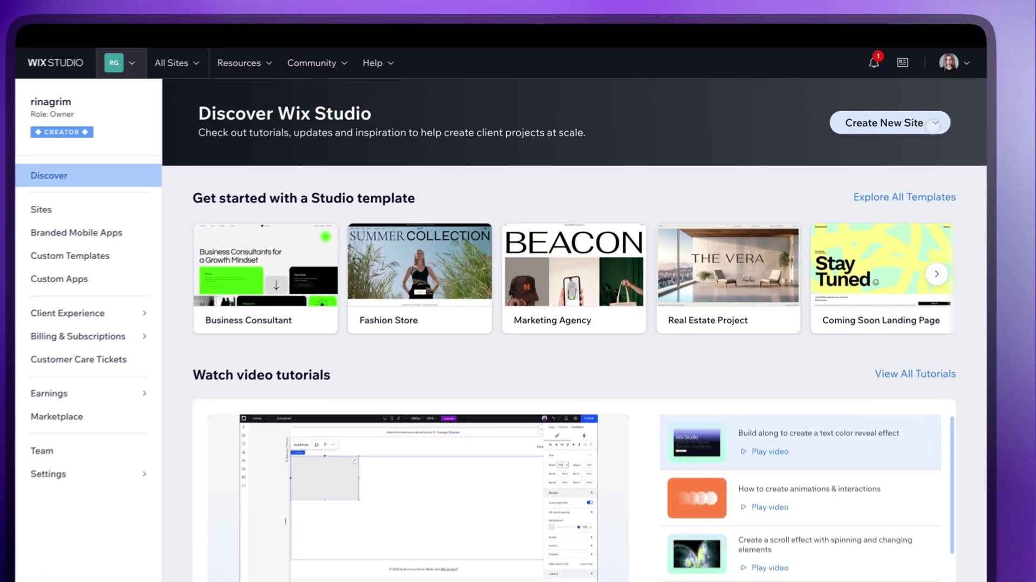
{"action": "left_click", "coordinate": [934, 123]}
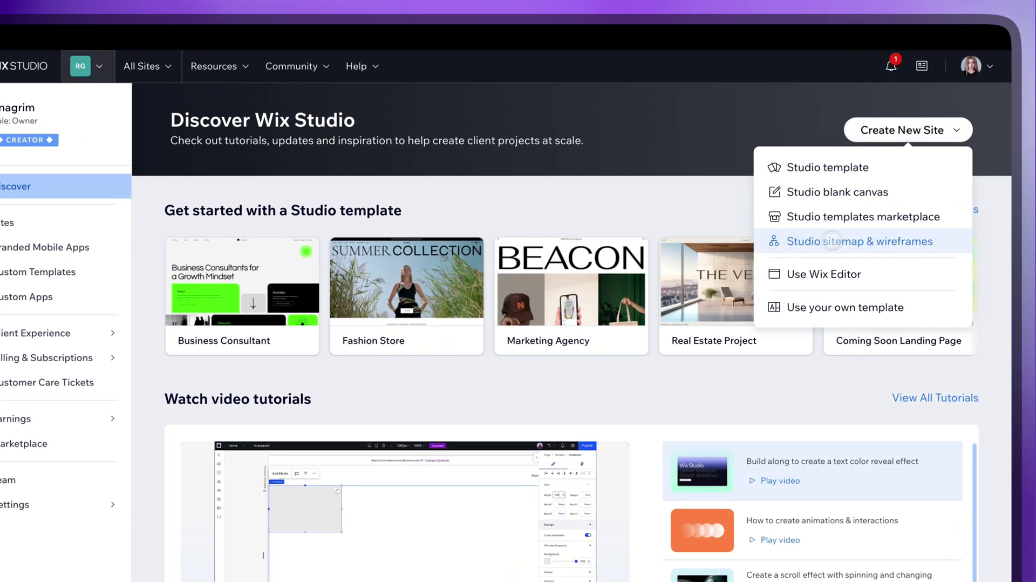
{"action": "left_click", "coordinate": [772, 243]}
Set business type to Game Site, paste the description, and choose selling products as main service.
{"action": "left_click", "coordinate": [300, 207]}
{"action": "type", "text": "Game"}
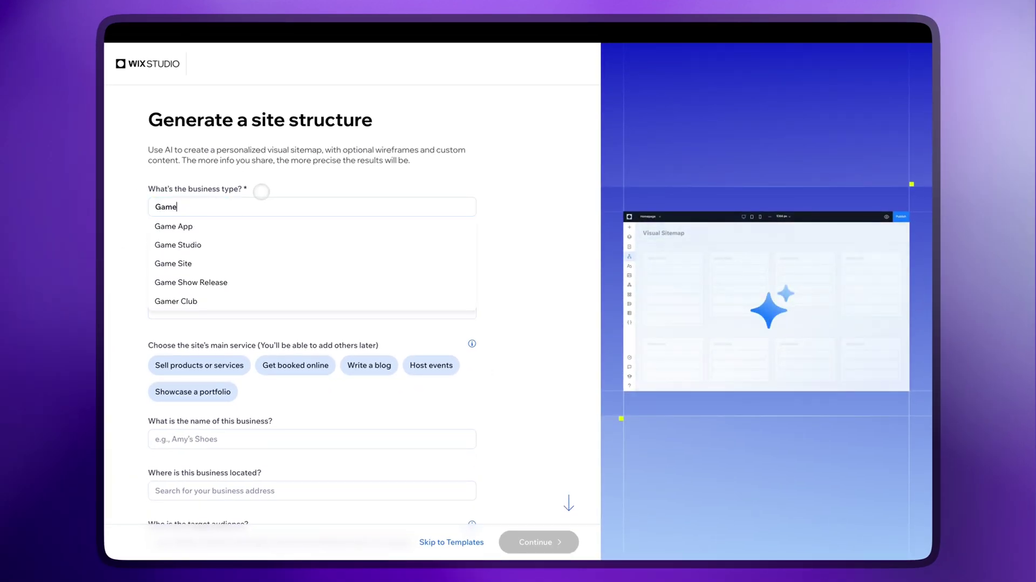
{"action": "left_click", "coordinate": [270, 263]}
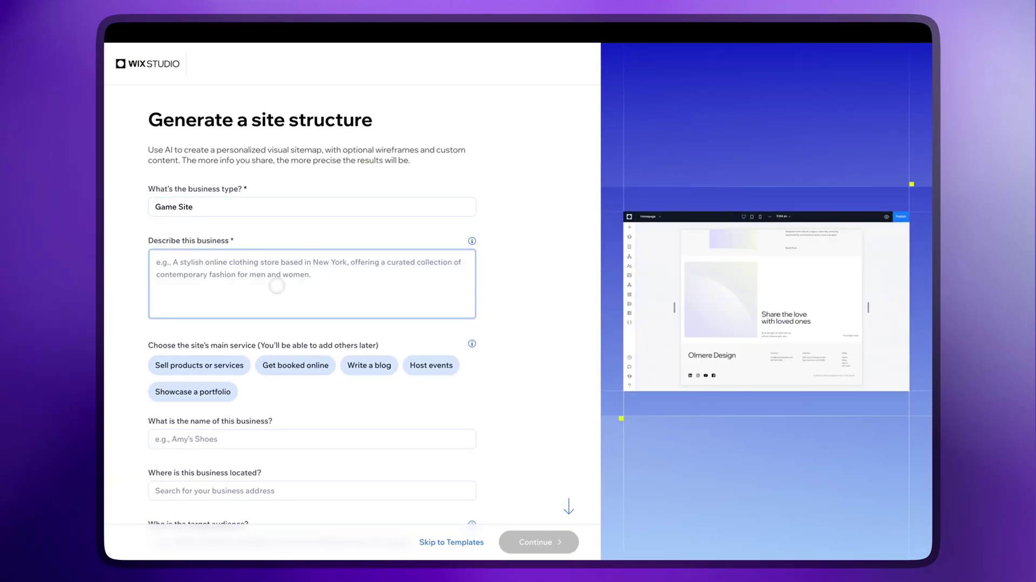
{"action": "type", "text": "Pixel Carnage is an indie game development studio specializing in creating immersive, action-packed cyberpunk-themed games. Our flagship game, Pixel Carnage, combines fast-paced gameplay, striking retro-futuristic aesthetics, and an engaging storyline, delivering a unique gaming experience."}
{"action": "scroll", "coordinate": [142, 267], "scroll_direction": "down", "scroll_amount": 2}
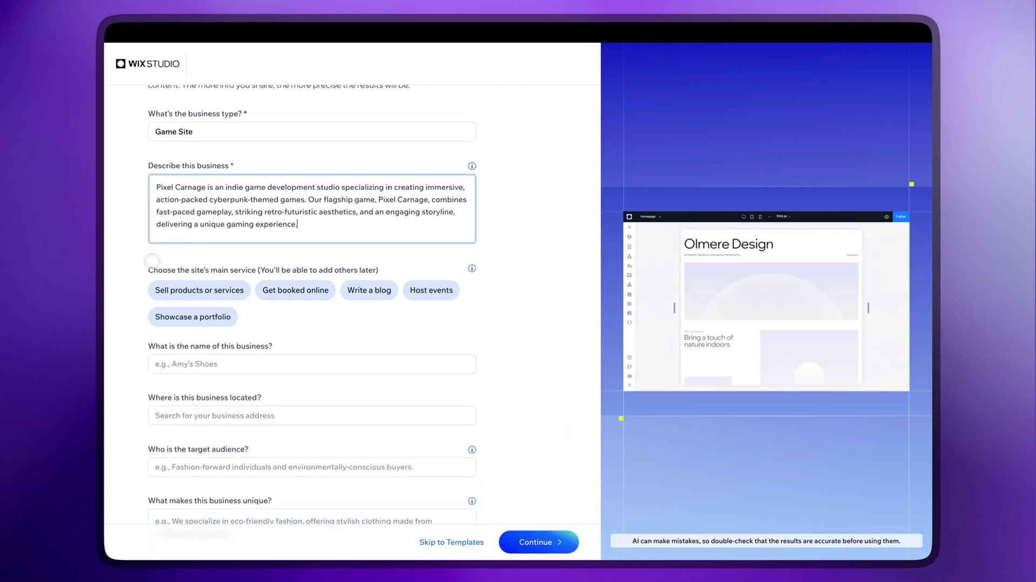
{"action": "left_click", "coordinate": [243, 290]}
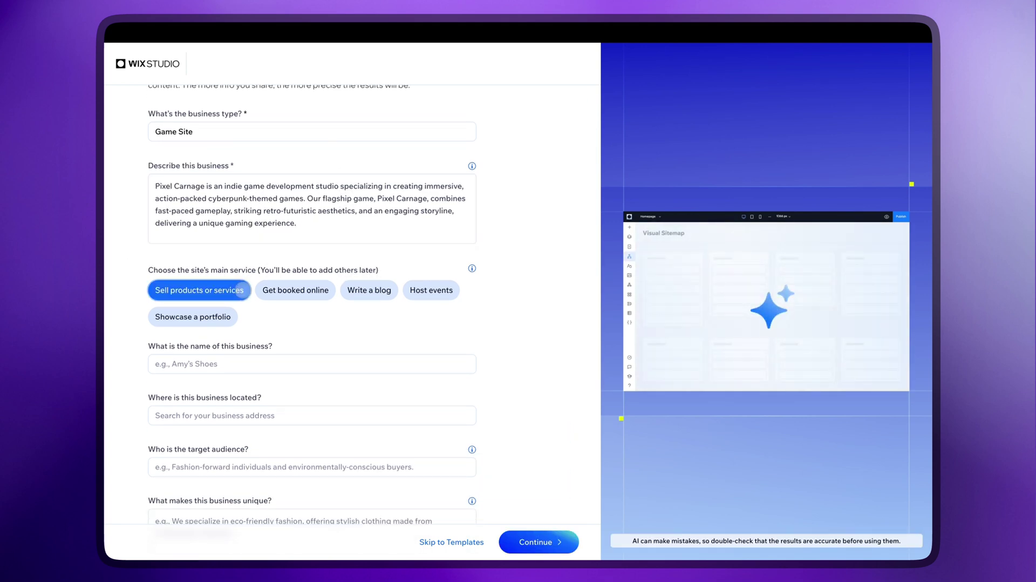
Enter the business name Pixel Carnage and location Los Angeles, CA, USA.
{"action": "scroll", "coordinate": [240, 289], "scroll_direction": "down", "scroll_amount": 3}
{"action": "scroll", "coordinate": [270, 302], "scroll_direction": "up", "scroll_amount": 1}
{"action": "left_click", "coordinate": [277, 303]}
{"action": "type", "text": "Pixel Carnage"}
{"action": "left_click", "coordinate": [232, 352]}
{"action": "type", "text": "L"}
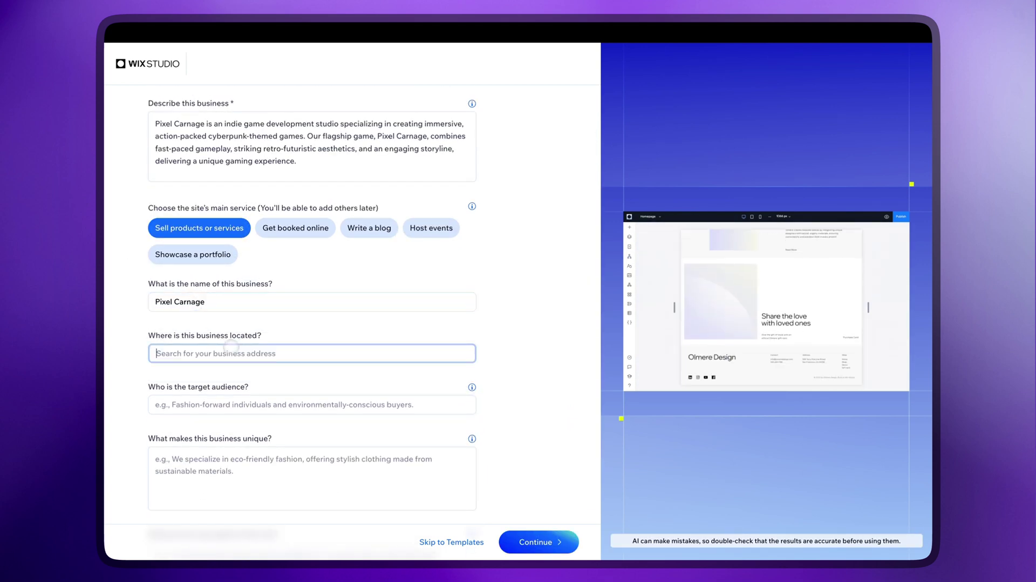
{"action": "type", "text": "os"}
{"action": "left_click", "coordinate": [216, 374]}
Fill in the target audience, what makes the business unique, and the site's main goals.
{"action": "scroll", "coordinate": [215, 324], "scroll_direction": "down", "scroll_amount": 3}
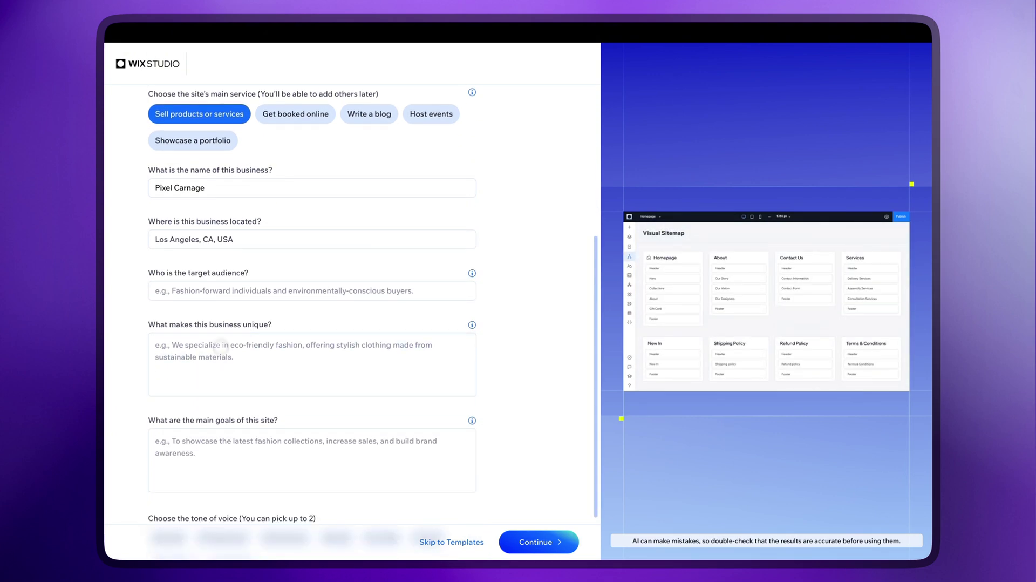
{"action": "left_click", "coordinate": [189, 289]}
{"action": "scroll", "coordinate": [189, 243], "scroll_direction": "down", "scroll_amount": 2}
{"action": "type", "text": "Gamers aged 16-35 who enjoy cyberpunk, retro aesthetics, and action-packed gameplay"}
{"action": "left_click", "coordinate": [162, 270]}
{"action": "type", "text": "A focus on building a loyal, vibrant player community through mods, events, and player-driven story content."}
{"action": "left_click", "coordinate": [219, 378]}
{"action": "type", "text": "Offer pre-orders, merchandise, and in-game items directly from the site."}
Pick Playful and Friendly tones of voice and continue to the generation choice.
{"action": "left_click", "coordinate": [335, 469]}
{"action": "left_click", "coordinate": [382, 469]}
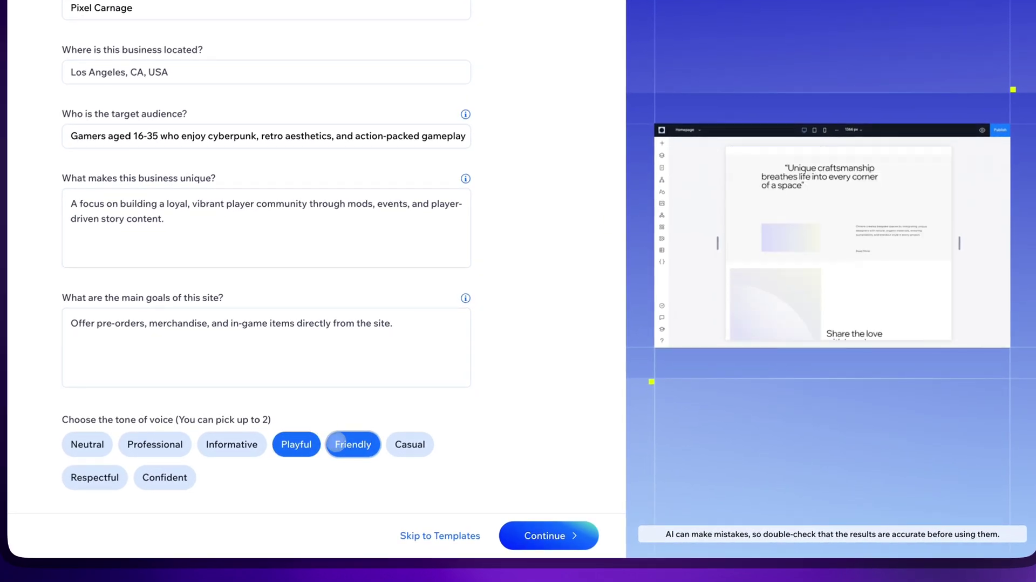
{"action": "left_click", "coordinate": [505, 537]}
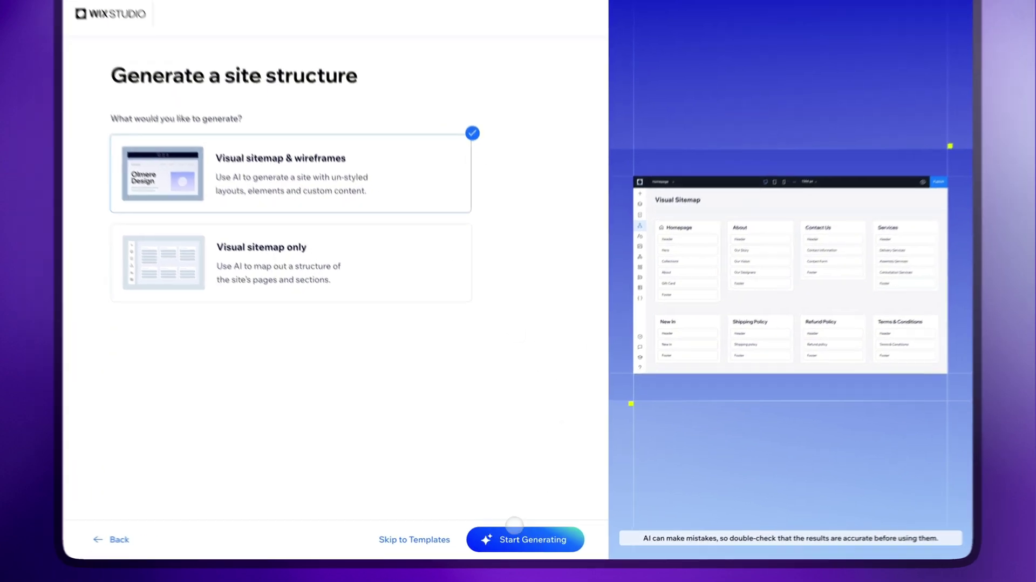
Start generating the site as a visual sitemap with wireframes.
{"action": "left_click", "coordinate": [561, 541]}
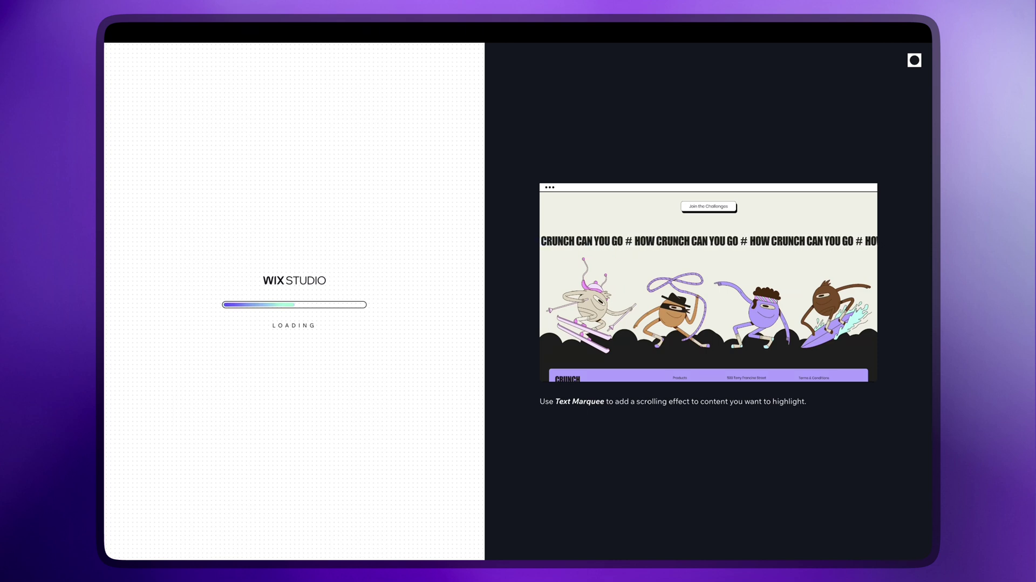
Scroll the generated Pixel Carnage homepage through hero, products, reviews and contact sections.
{"action": "scroll", "coordinate": [532, 324], "scroll_direction": "down", "scroll_amount": 5}
{"action": "scroll", "coordinate": [532, 324], "scroll_direction": "down", "scroll_amount": 3}
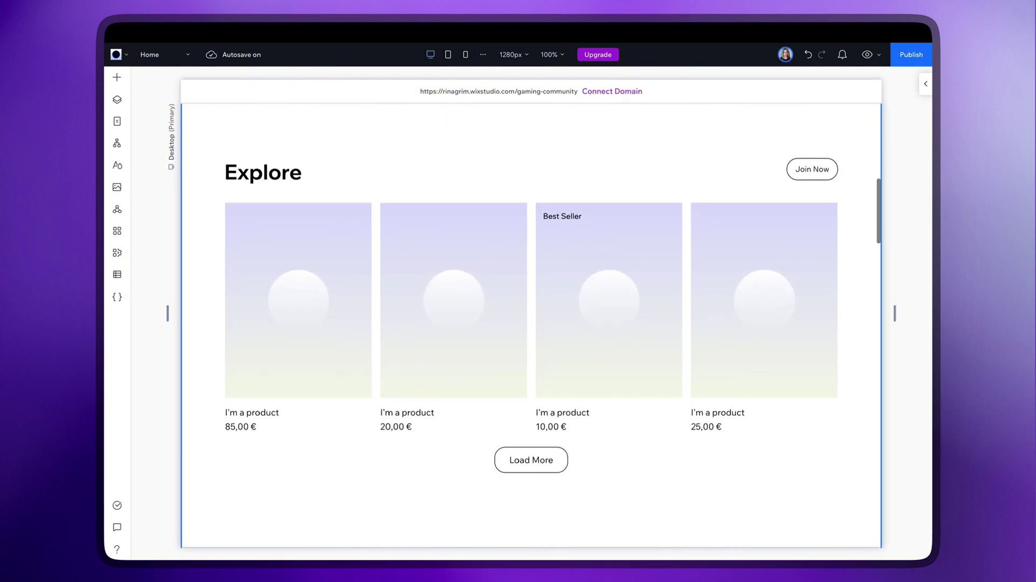
{"action": "scroll", "coordinate": [531, 324], "scroll_direction": "down", "scroll_amount": 4}
{"action": "scroll", "coordinate": [532, 324], "scroll_direction": "down", "scroll_amount": 7}
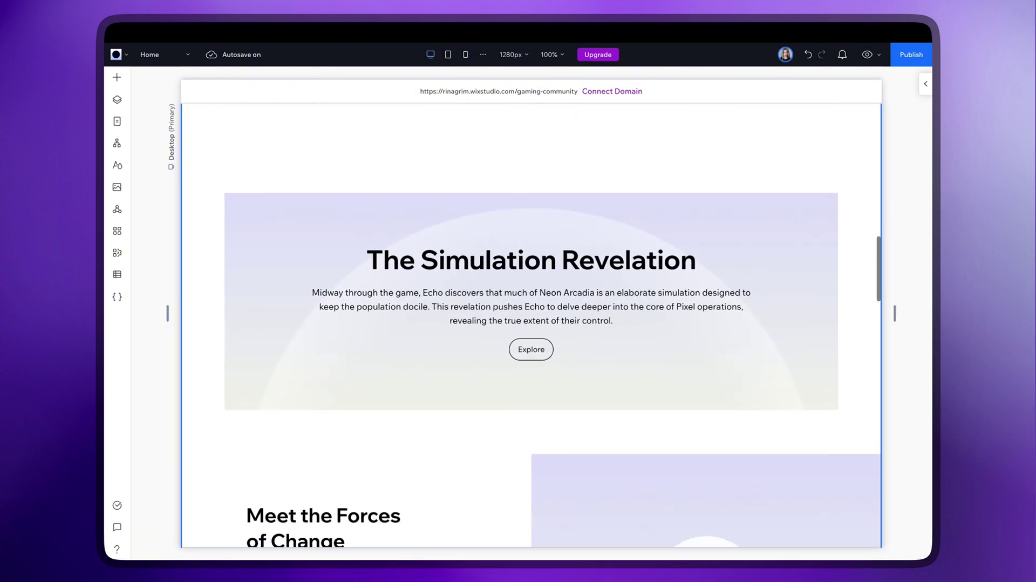
{"action": "scroll", "coordinate": [531, 324], "scroll_direction": "down", "scroll_amount": 6}
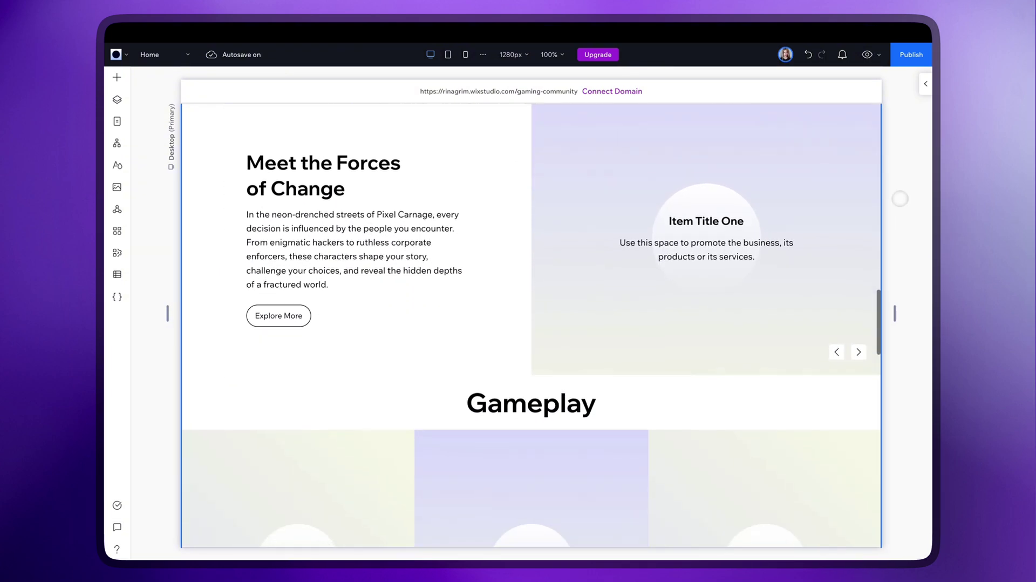
{"action": "scroll", "coordinate": [899, 199], "scroll_direction": "down", "scroll_amount": 10}
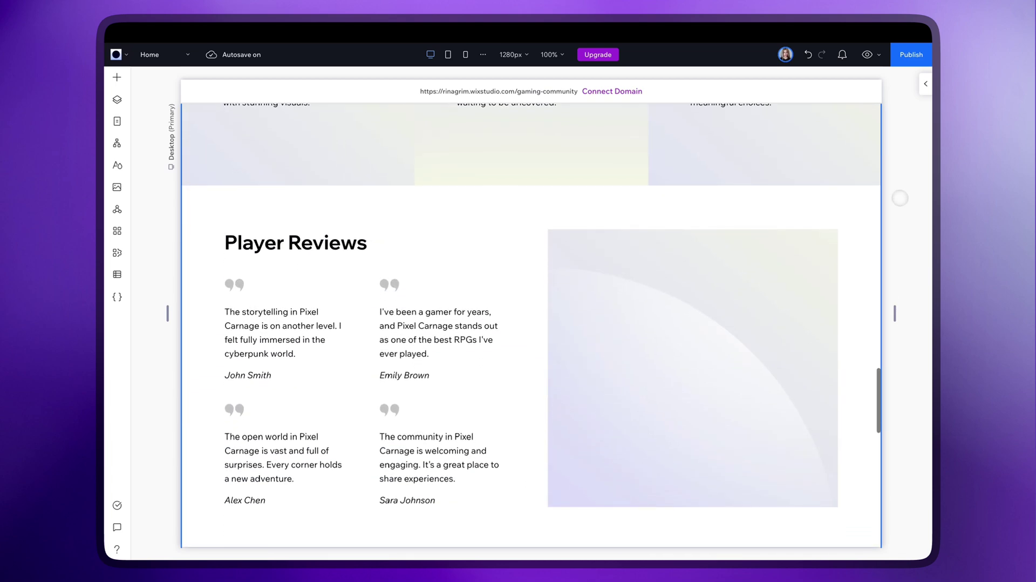
{"action": "scroll", "coordinate": [900, 195], "scroll_direction": "down", "scroll_amount": 8}
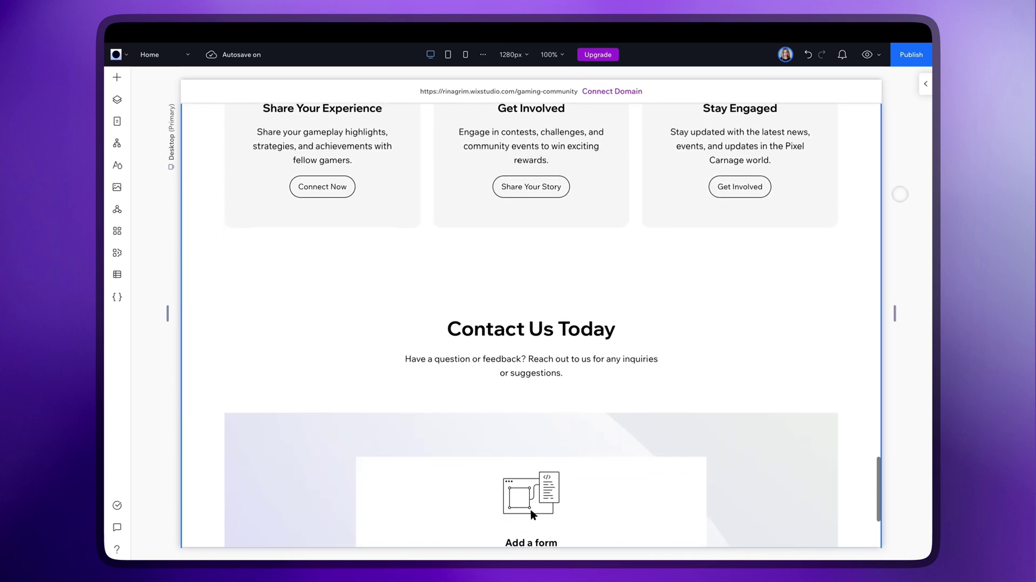
{"action": "scroll", "coordinate": [899, 194], "scroll_direction": "up", "scroll_amount": 20}
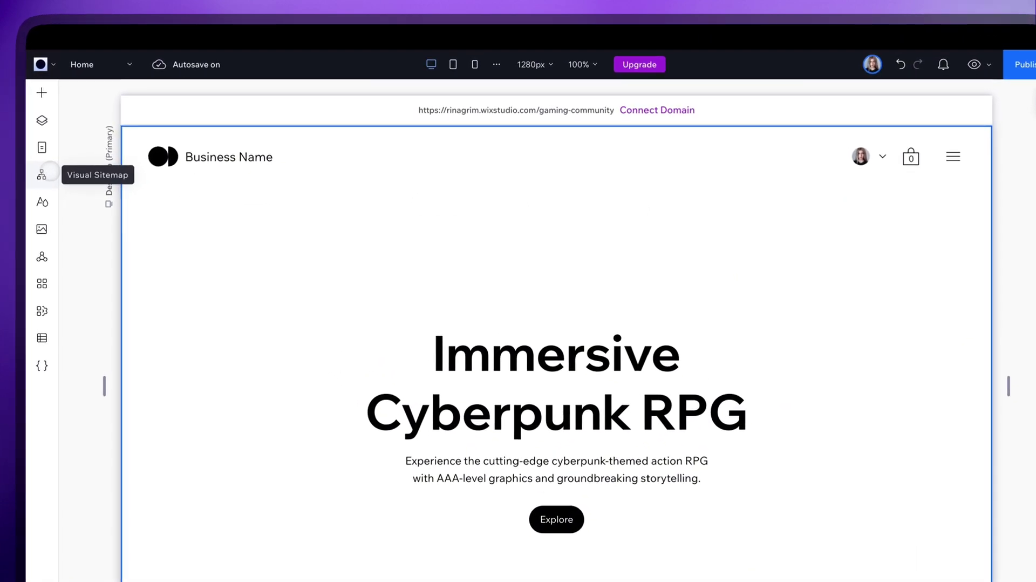
{"action": "left_click", "coordinate": [41, 175]}
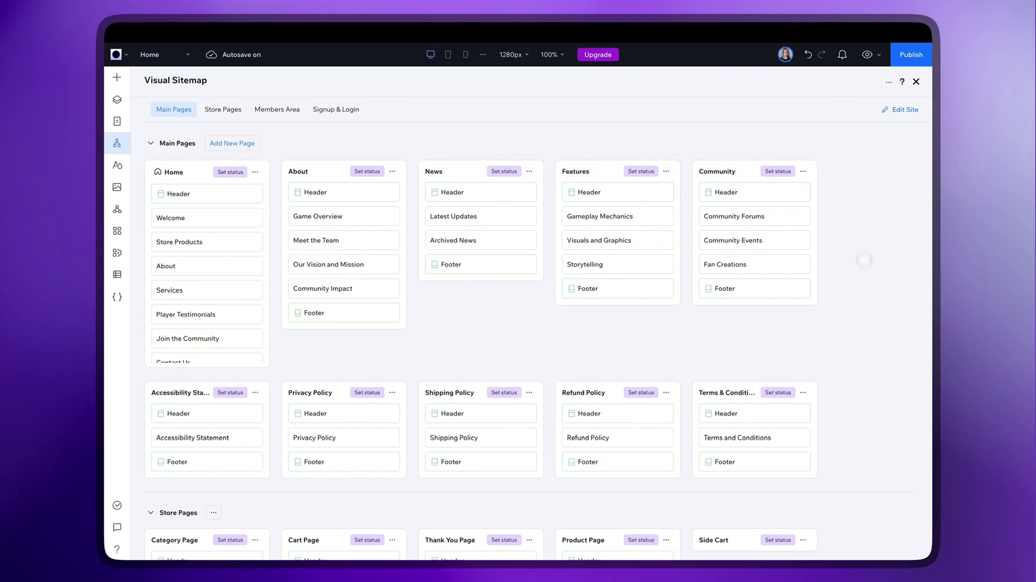
{"action": "scroll", "coordinate": [821, 192], "scroll_direction": "down", "scroll_amount": 5}
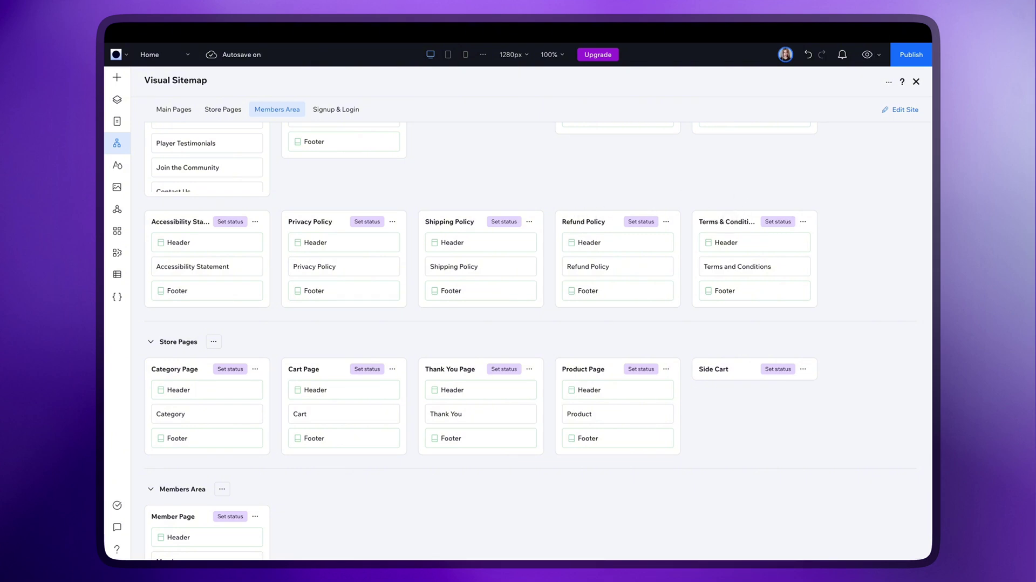
{"action": "scroll", "coordinate": [859, 303], "scroll_direction": "down", "scroll_amount": 3}
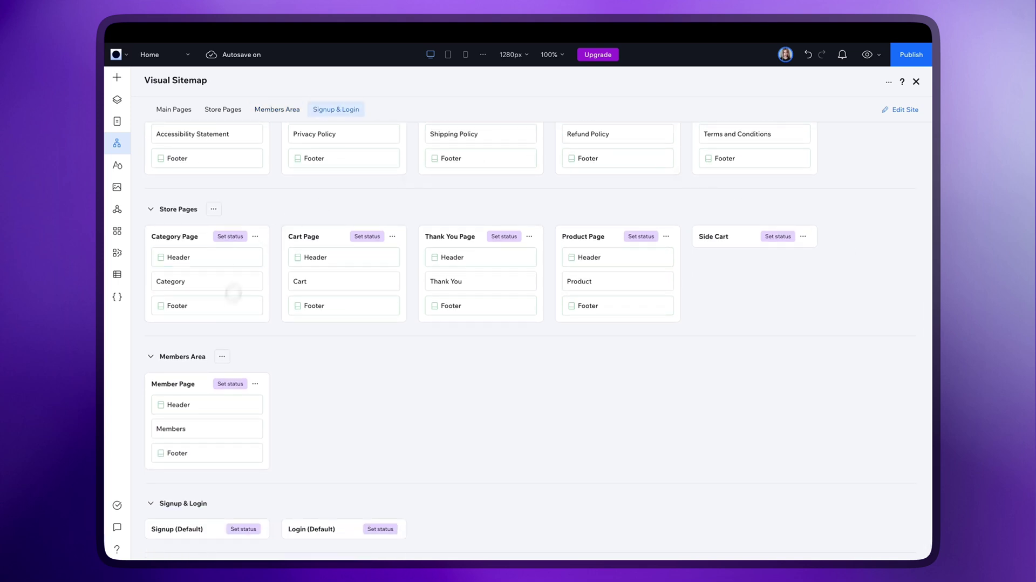
{"action": "scroll", "coordinate": [216, 364], "scroll_direction": "down", "scroll_amount": 1}
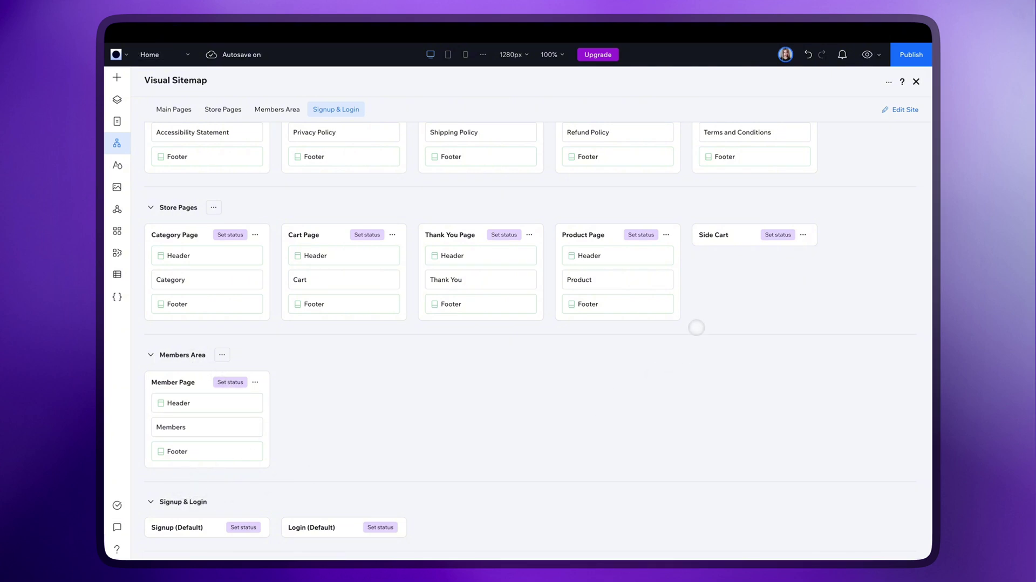
{"action": "scroll", "coordinate": [691, 323], "scroll_direction": "up", "scroll_amount": 7}
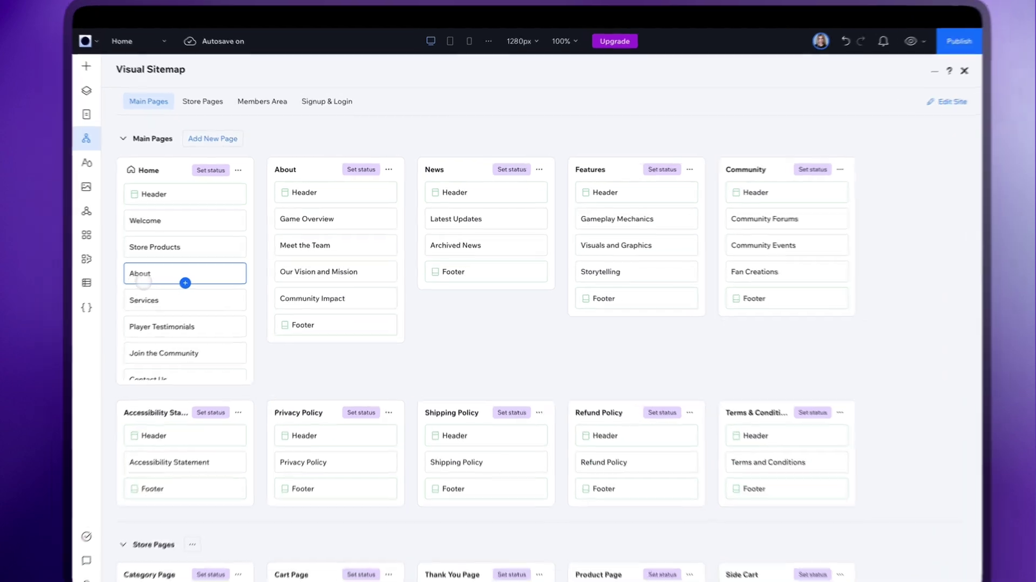
{"action": "left_click_drag", "start_coordinate": [159, 266], "coordinate": [168, 236]}
{"action": "left_click", "coordinate": [106, 248]}
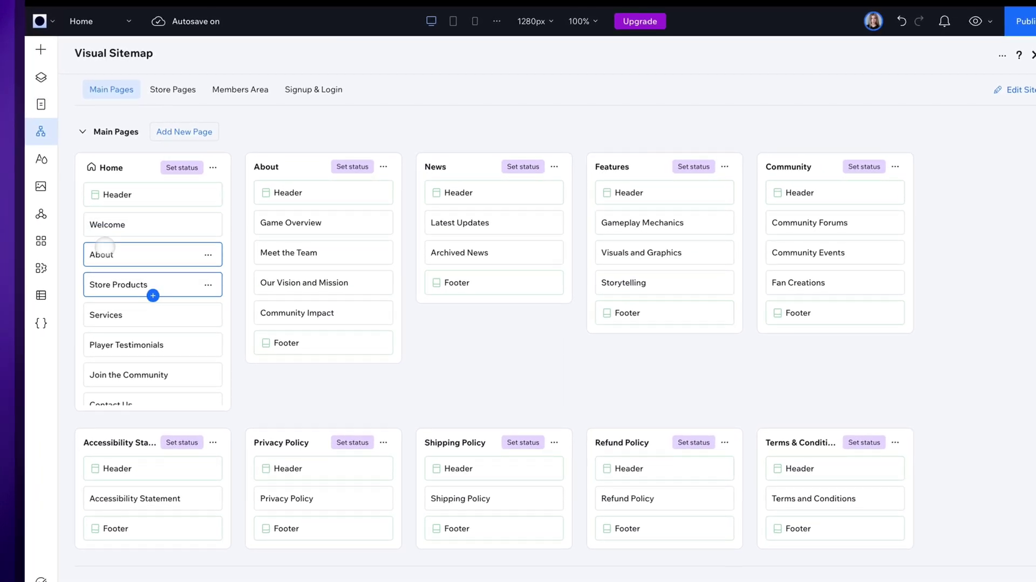
{"action": "left_click_drag", "start_coordinate": [104, 248], "coordinate": [101, 285]}
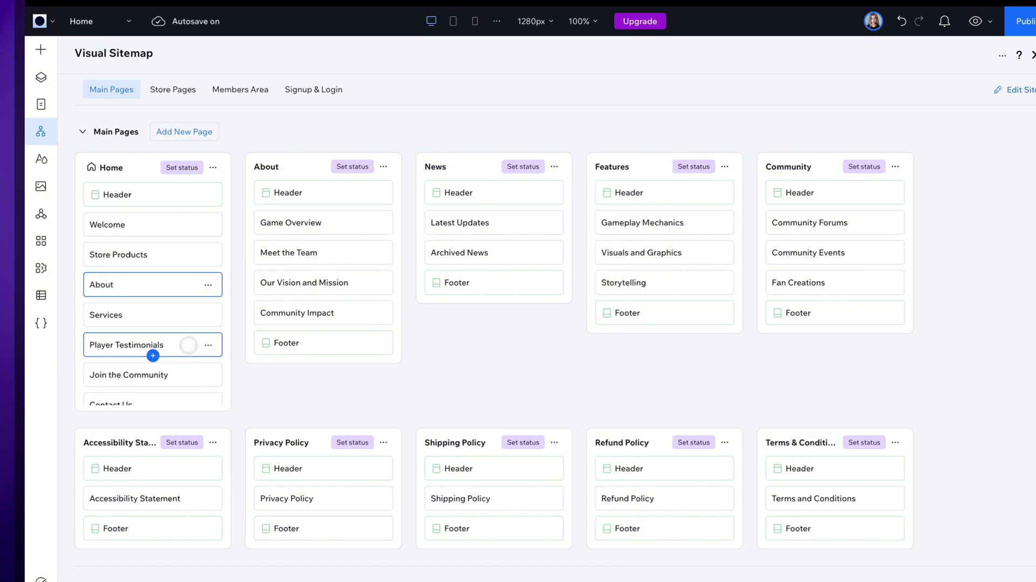
{"action": "mouse_move", "coordinate": [189, 344]}
{"action": "left_mouse_down"}
{"action": "mouse_move", "coordinate": [189, 372]}
{"action": "mouse_move", "coordinate": [186, 346]}
{"action": "left_mouse_up"}
{"action": "scroll", "coordinate": [186, 347], "scroll_direction": "down", "scroll_amount": 2}
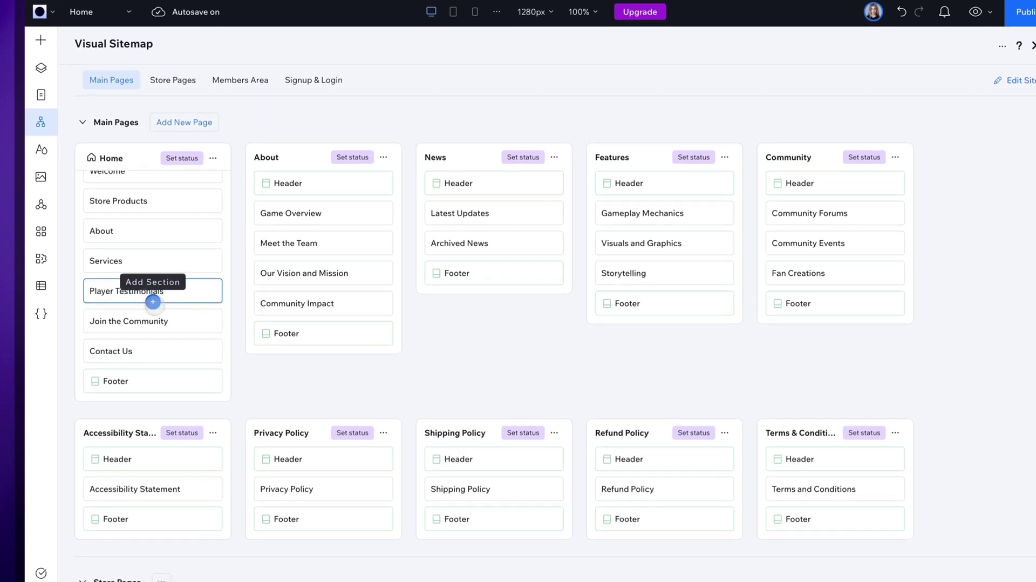
Insert an FAQ widget section below Player Testimonials on the Home page.
{"action": "left_click", "coordinate": [153, 302]}
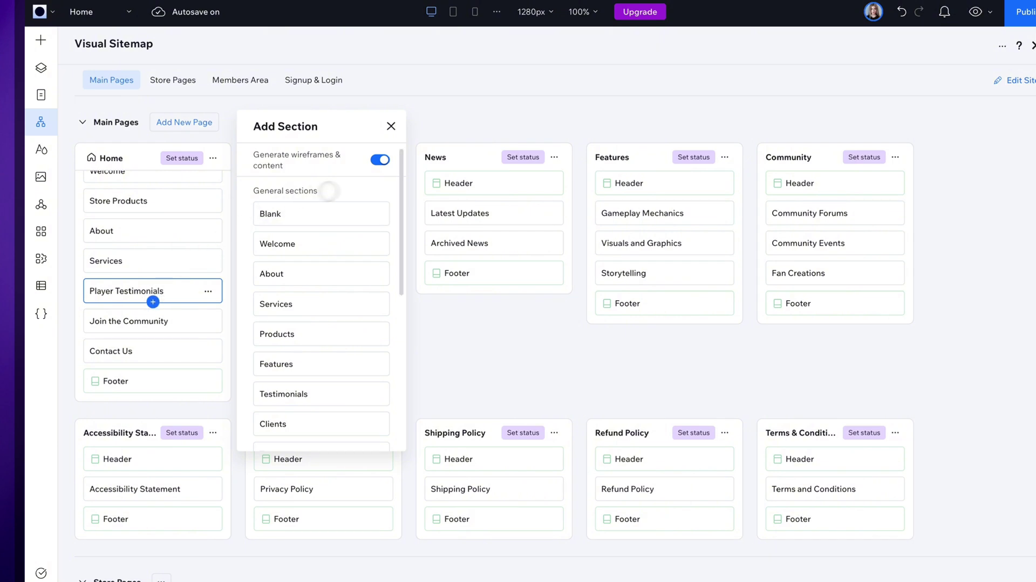
{"action": "scroll", "coordinate": [390, 202], "scroll_direction": "down", "scroll_amount": 5}
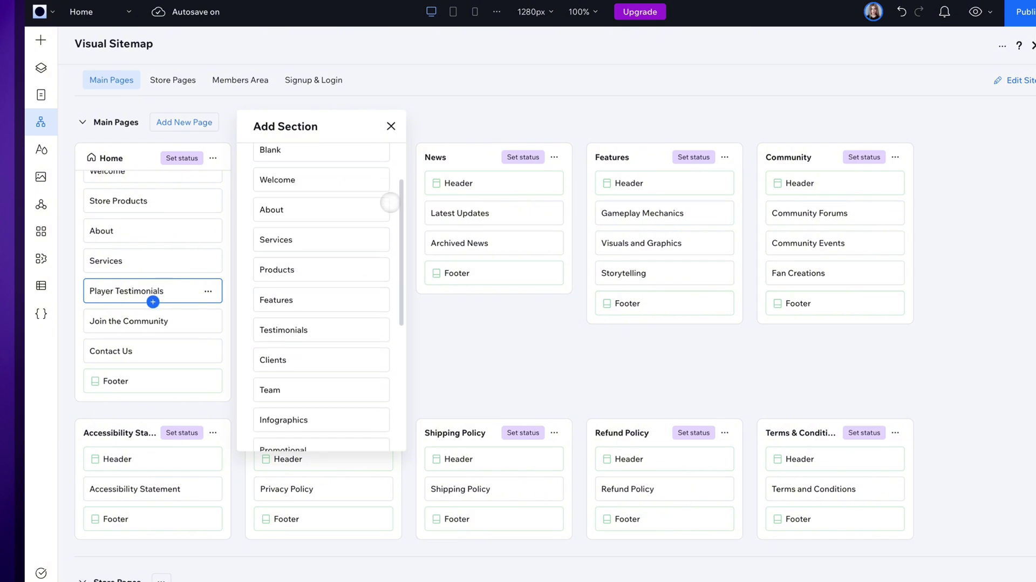
{"action": "scroll", "coordinate": [390, 203], "scroll_direction": "down", "scroll_amount": 3}
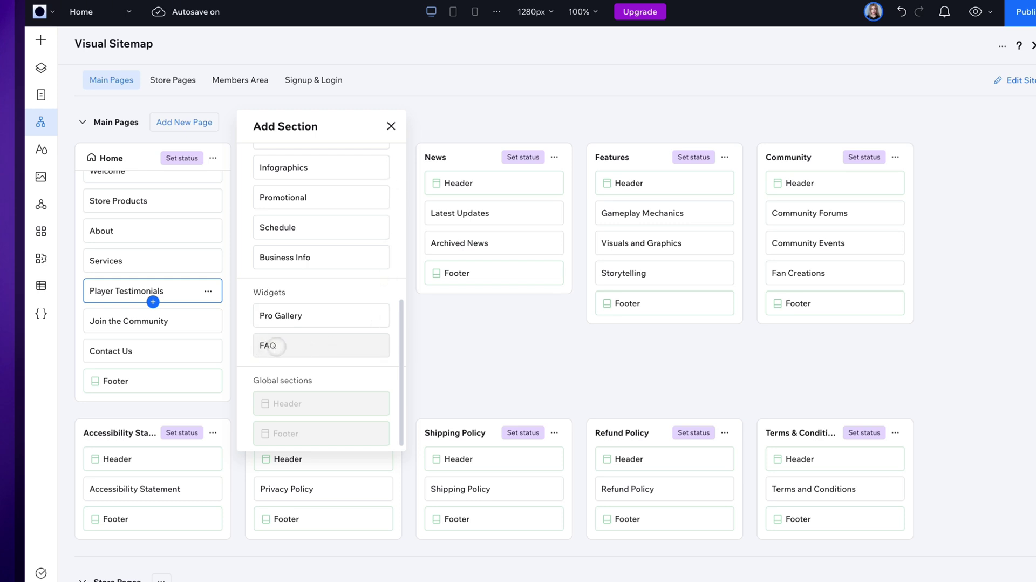
{"action": "left_click", "coordinate": [276, 345]}
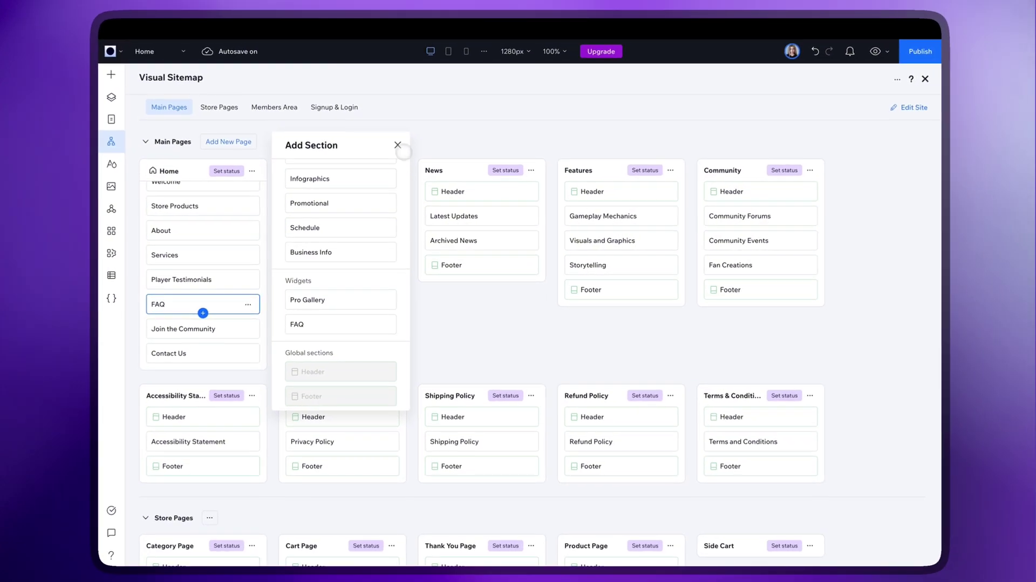
{"action": "left_click", "coordinate": [263, 206]}
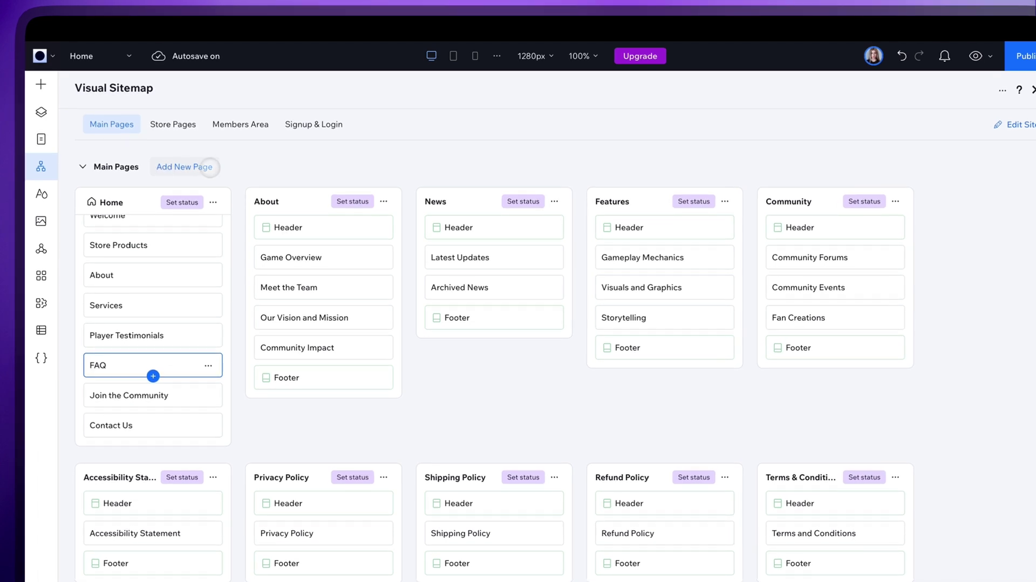
AI-generate a Merchandise page with Featured Products, Merchandise Categories and Special Offers sections.
{"action": "left_click", "coordinate": [210, 167]}
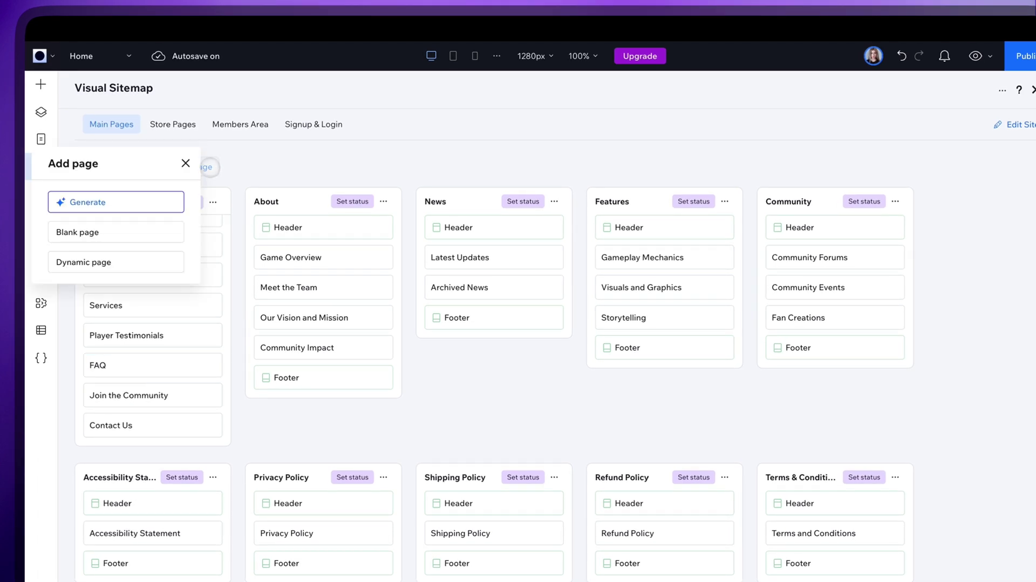
{"action": "left_click", "coordinate": [81, 201]}
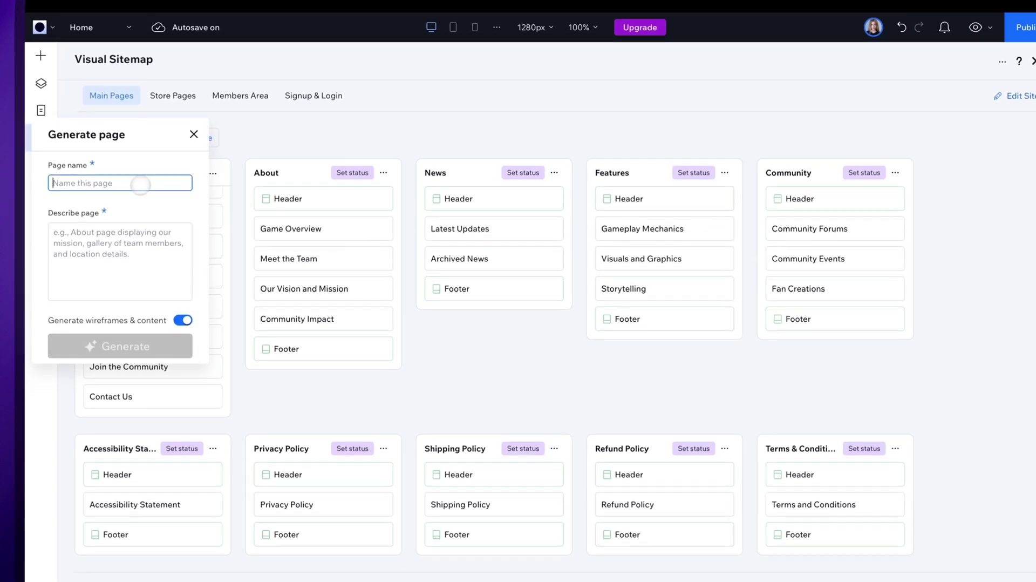
{"action": "type", "text": "Merch"}
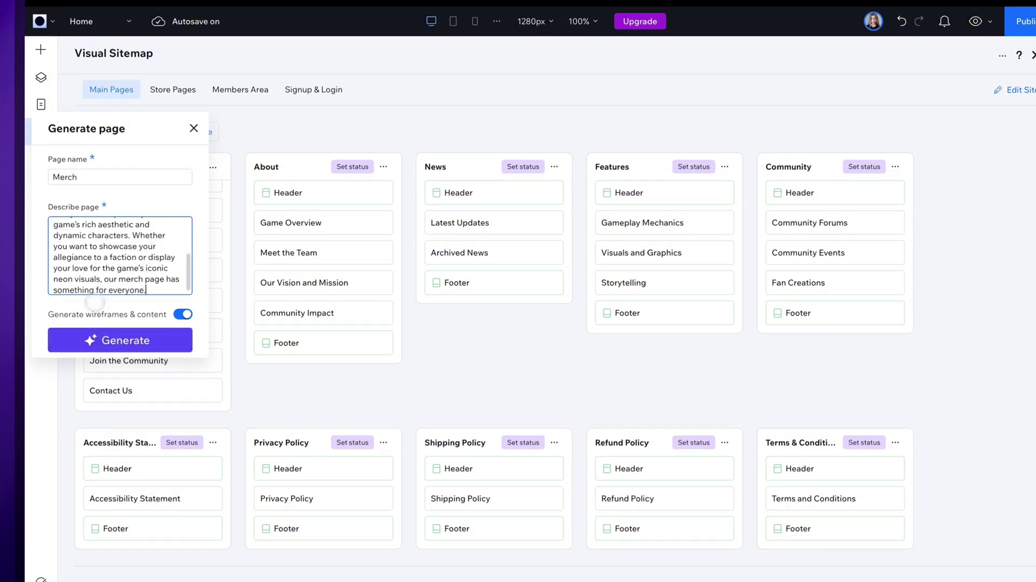
{"action": "left_click", "coordinate": [162, 338]}
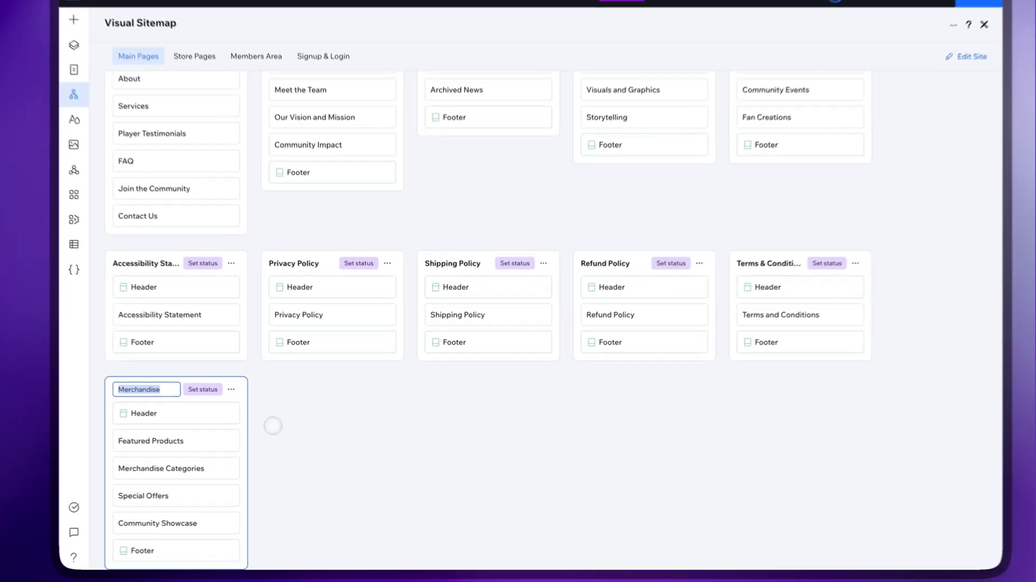
Rename the new page to Merch and move it between News and Features.
{"action": "type", "text": "Merch"}
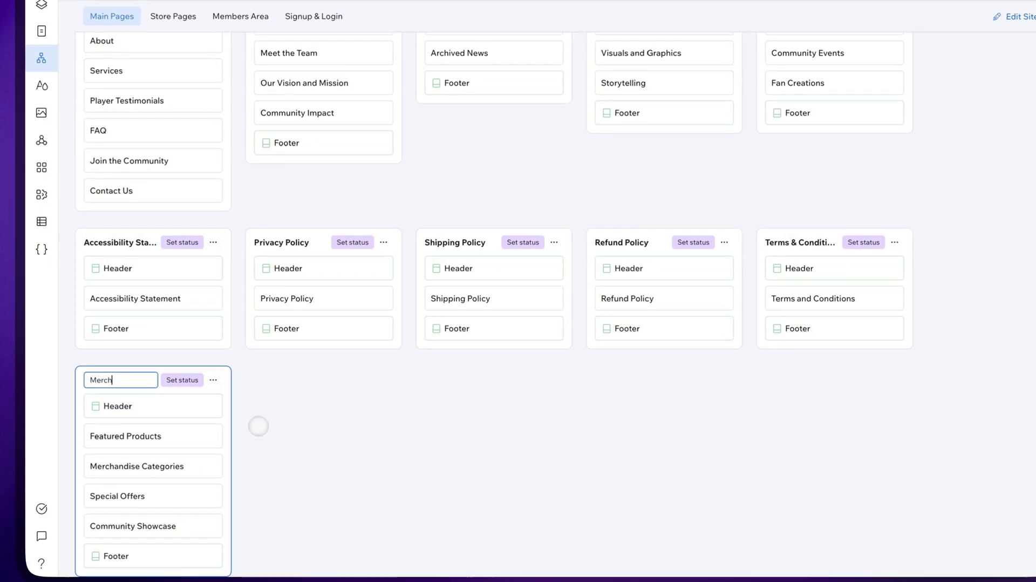
{"action": "key", "text": "Return"}
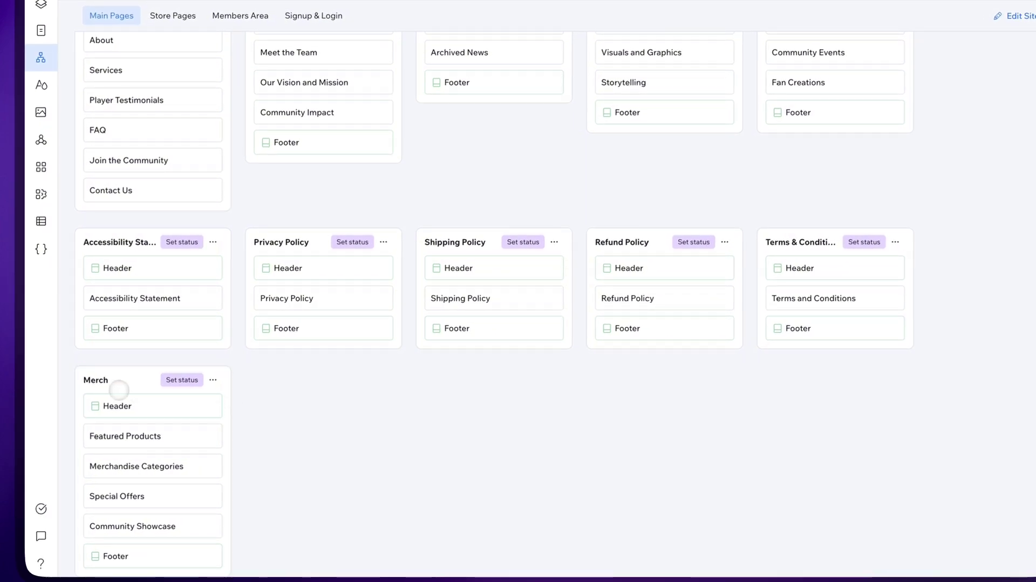
{"action": "left_click_drag", "start_coordinate": [119, 389], "coordinate": [343, 55]}
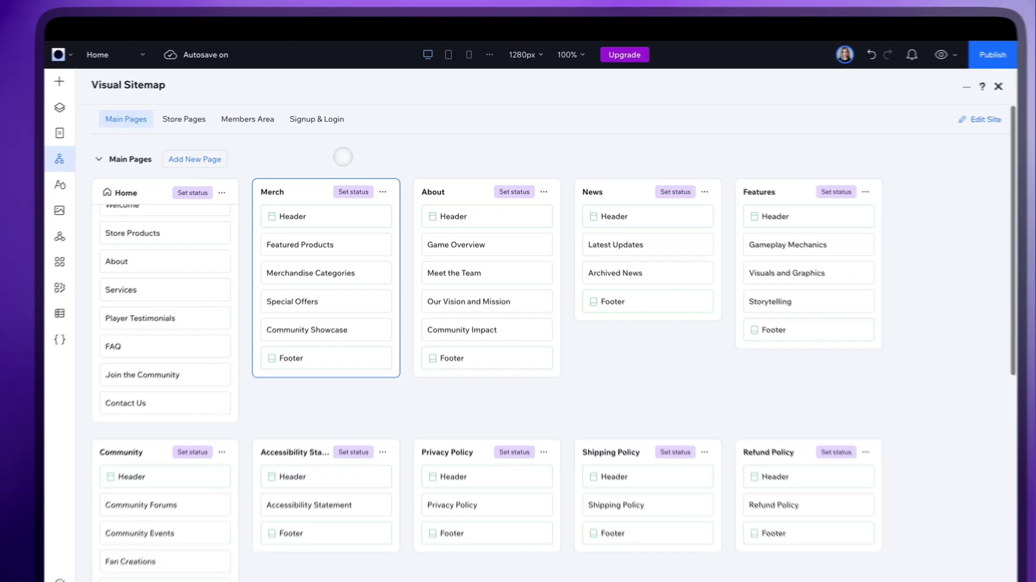
{"action": "left_click_drag", "start_coordinate": [254, 191], "coordinate": [566, 168]}
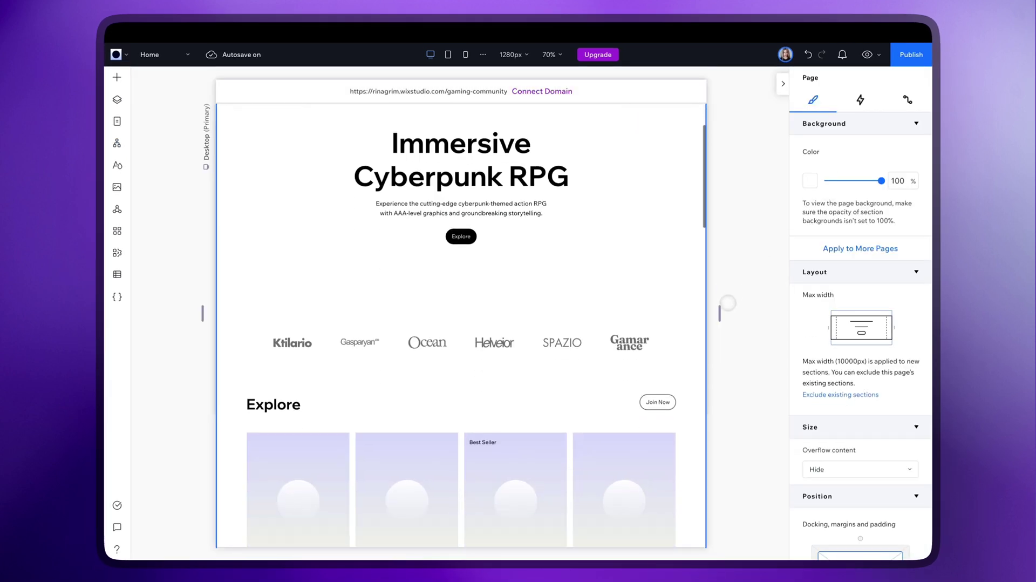
Scroll the Home page preview past hero, products and characters down to Player Reviews.
{"action": "scroll", "coordinate": [461, 324], "scroll_direction": "down", "scroll_amount": 5}
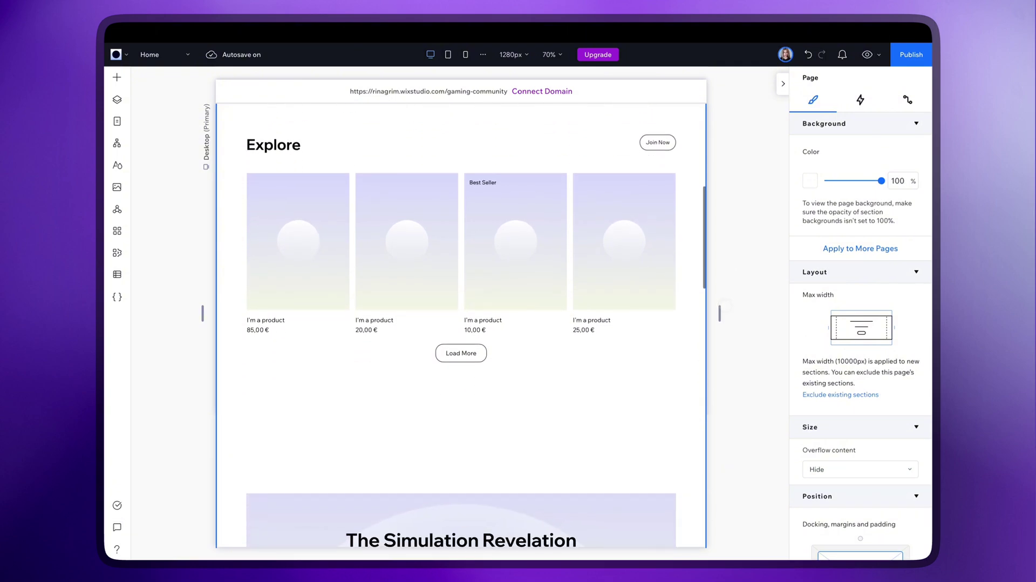
{"action": "scroll", "coordinate": [461, 324], "scroll_direction": "down", "scroll_amount": 5}
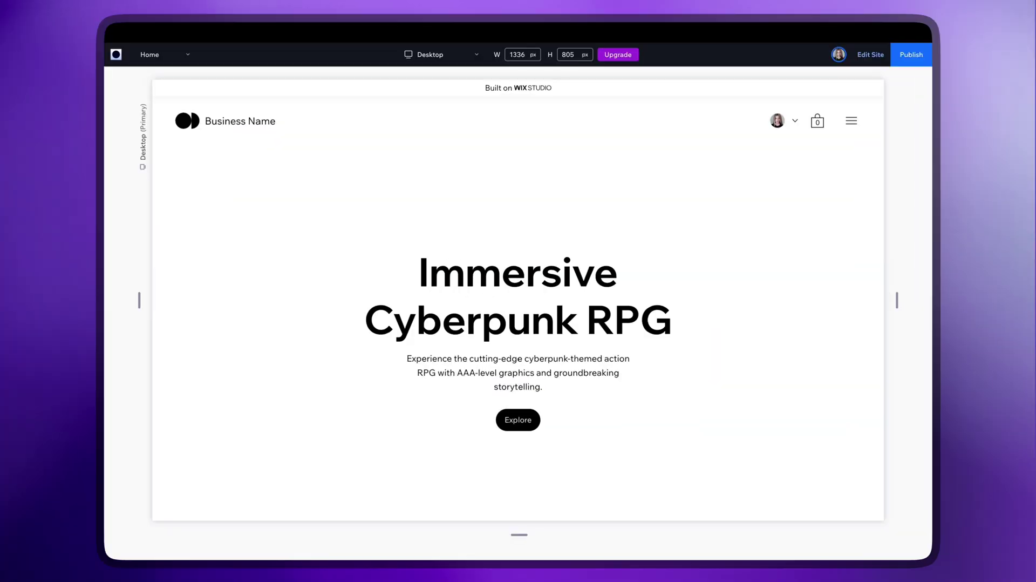
{"action": "scroll", "coordinate": [518, 301], "scroll_direction": "down", "scroll_amount": 5}
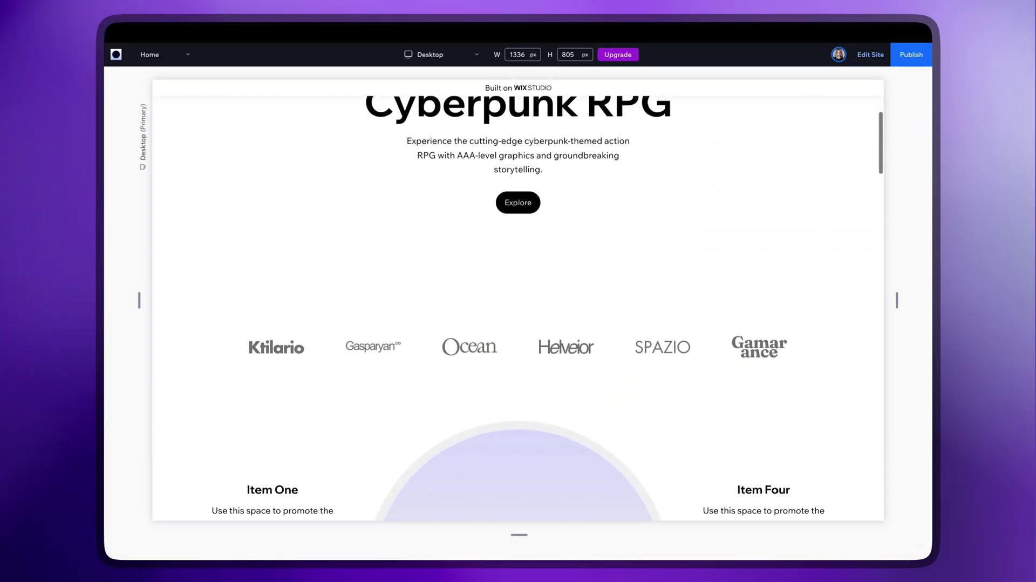
{"action": "scroll", "coordinate": [519, 300], "scroll_direction": "down", "scroll_amount": 7}
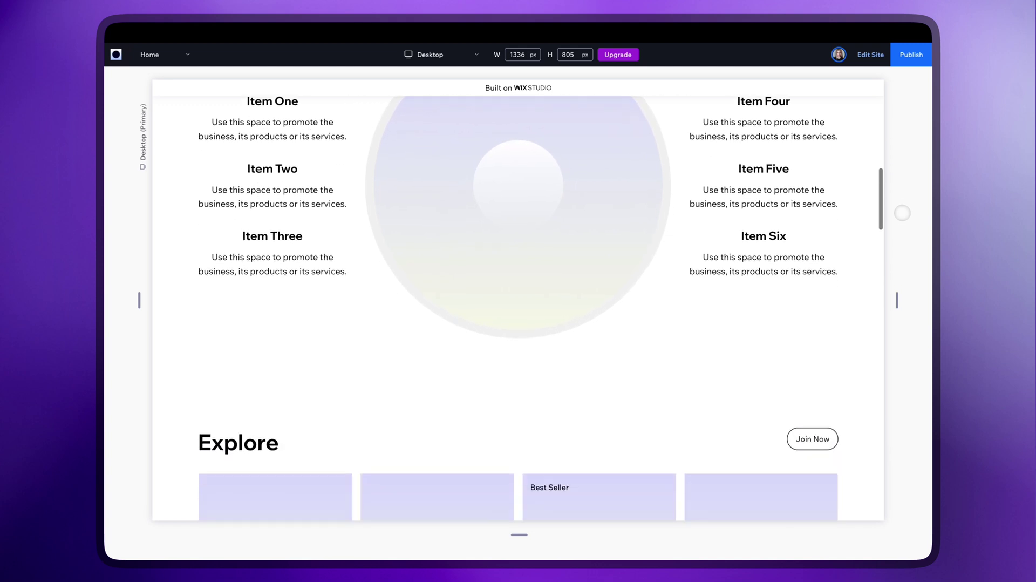
{"action": "scroll", "coordinate": [518, 301], "scroll_direction": "down", "scroll_amount": 8}
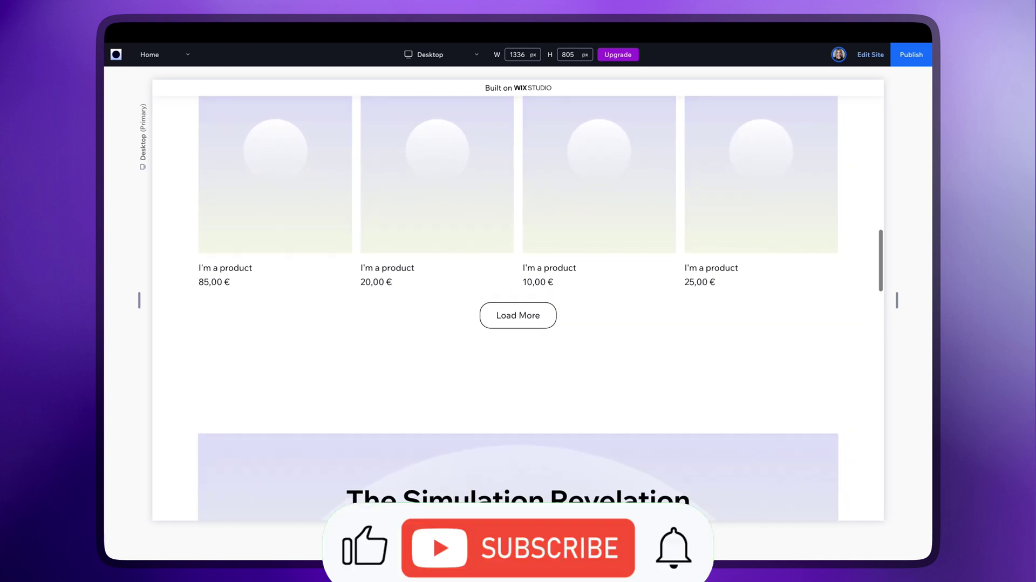
{"action": "scroll", "coordinate": [518, 300], "scroll_direction": "down", "scroll_amount": 9}
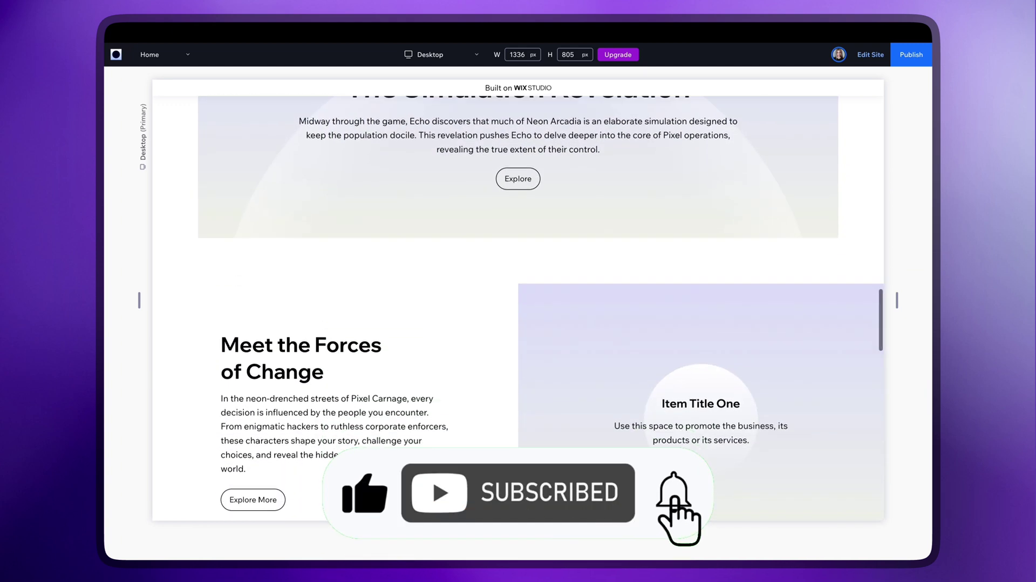
{"action": "scroll", "coordinate": [518, 300], "scroll_direction": "down", "scroll_amount": 6}
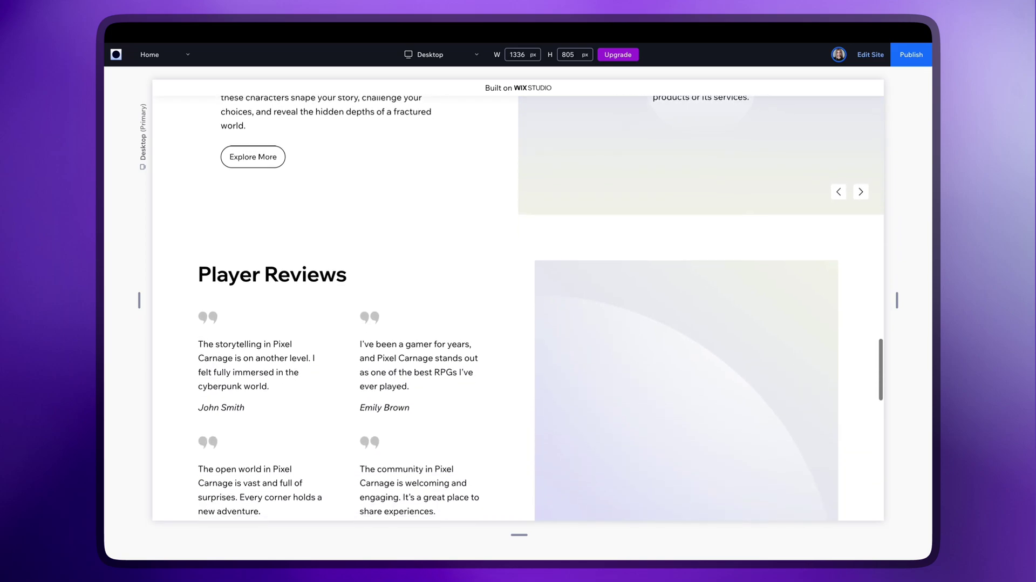